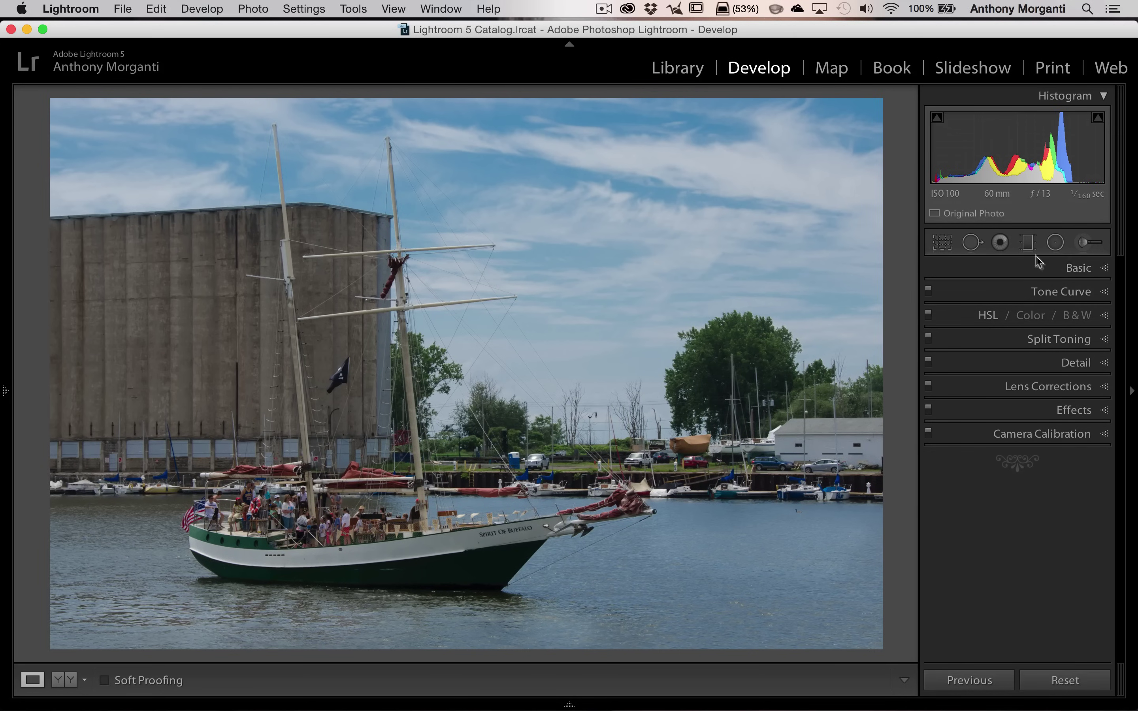
Lower the photo's contrast to −52 and raise its shadows to +61
click(1084, 271)
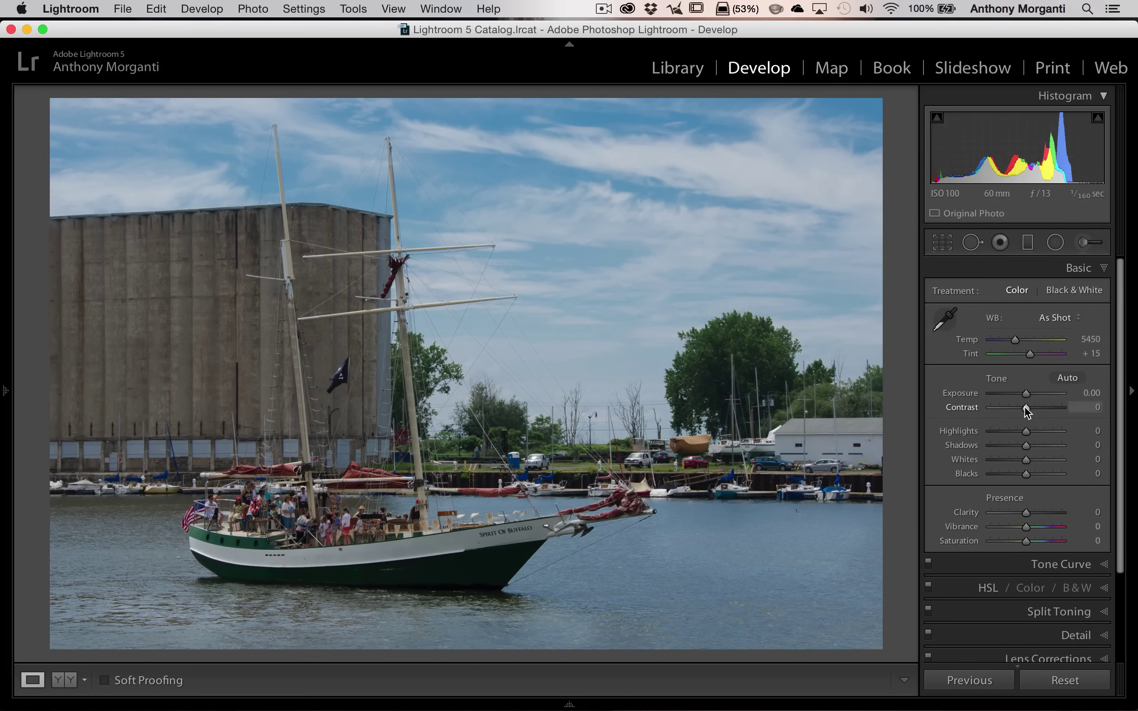
drag(1026, 412, 1008, 412)
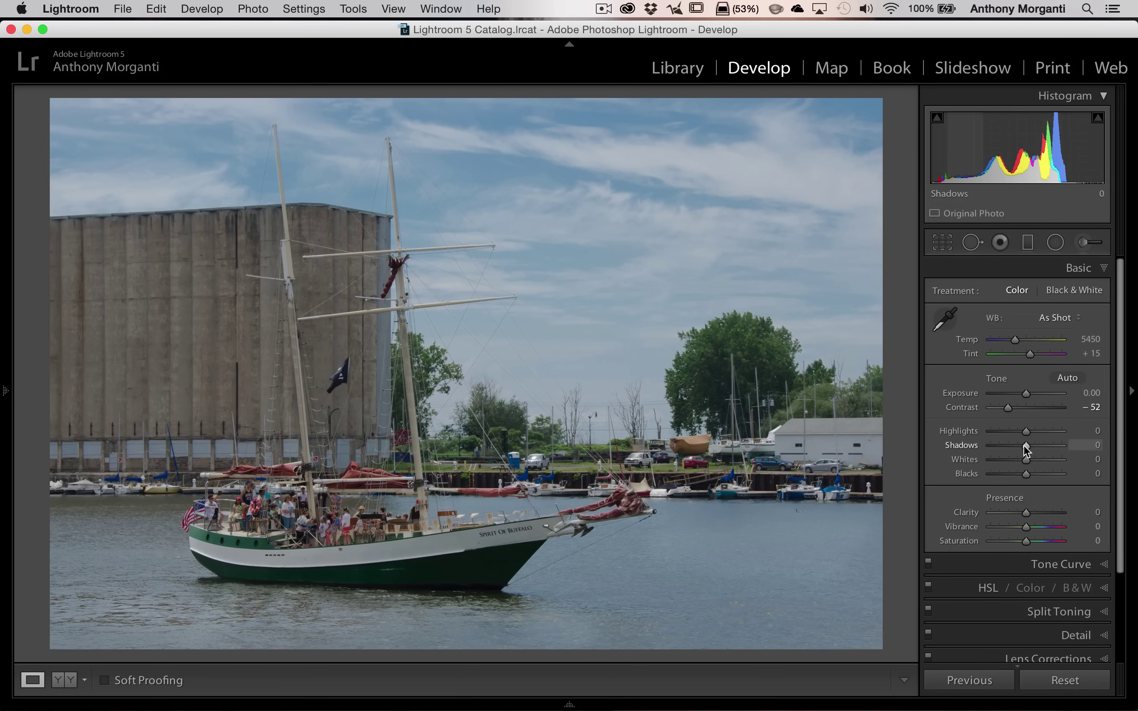
drag(1025, 447, 1052, 450)
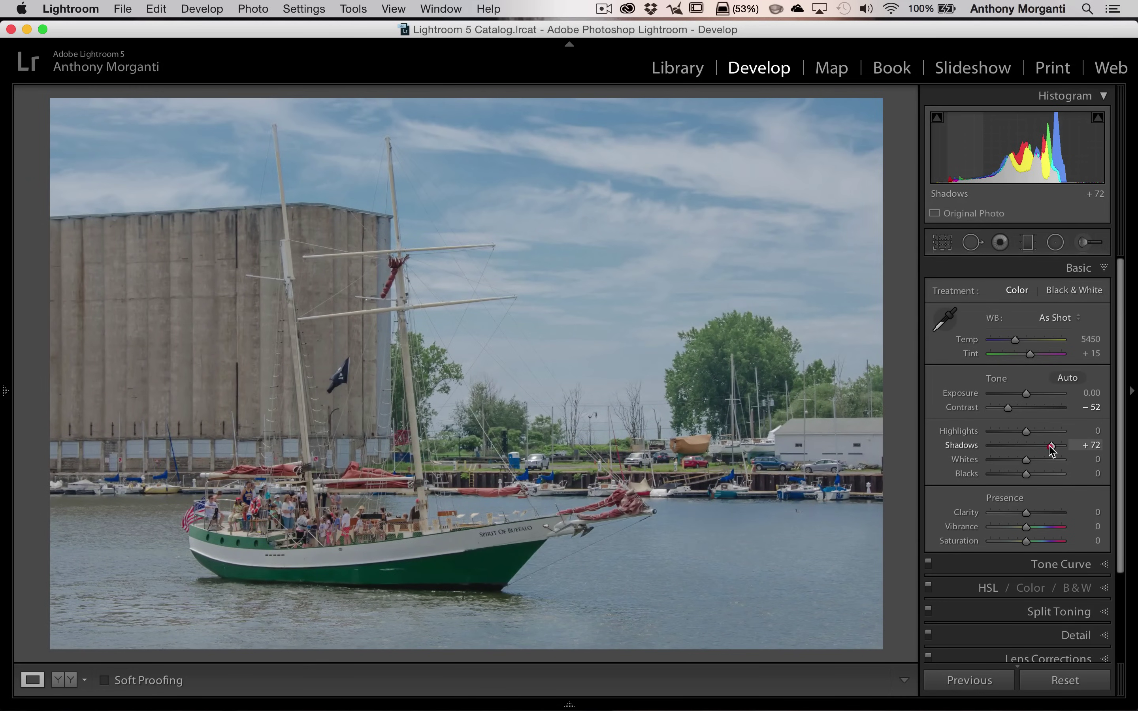
drag(1052, 450, 1047, 450)
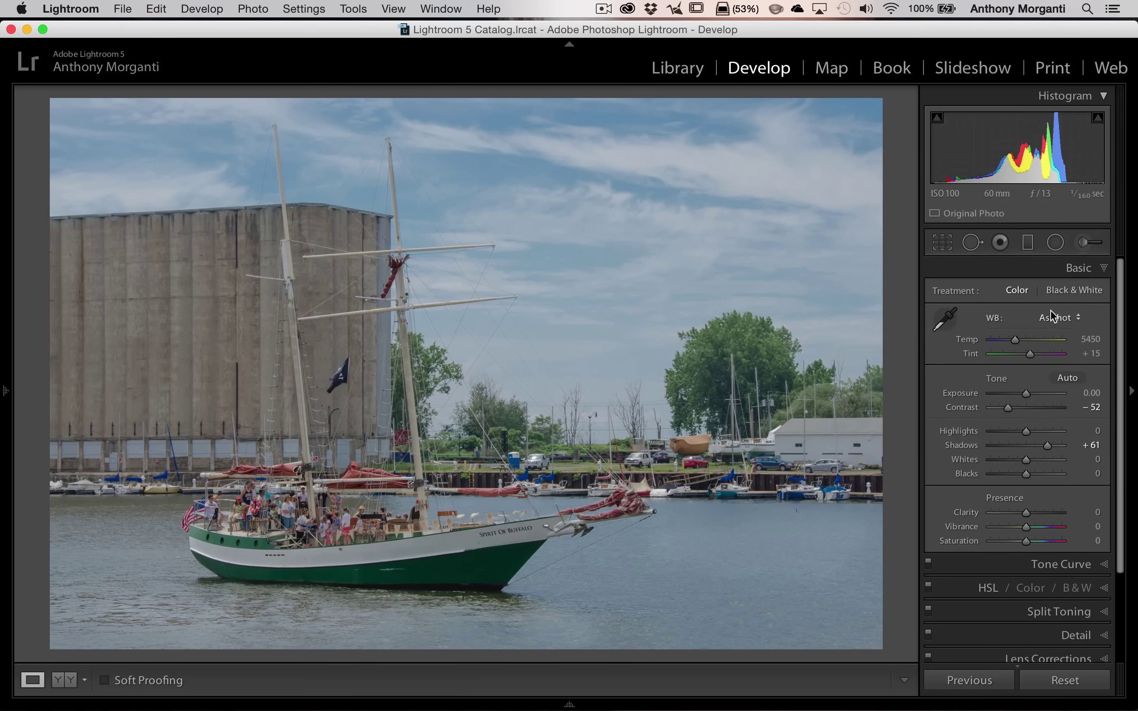
click(1077, 269)
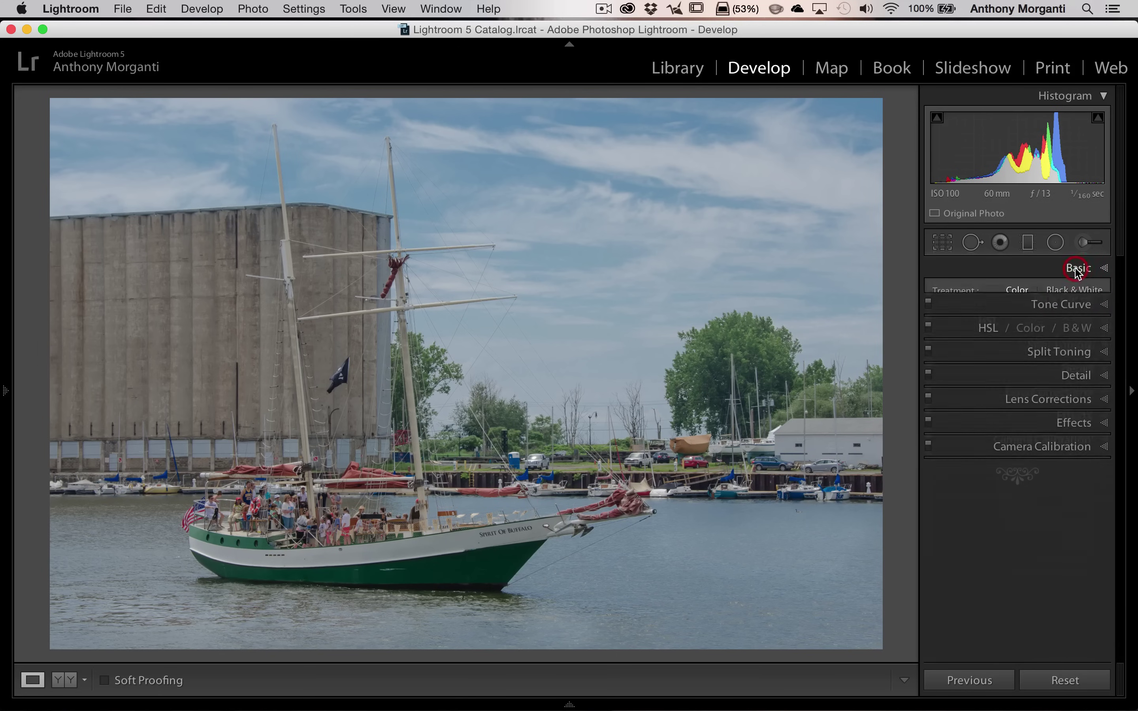
Shape the red channel's point curve by raising it at the lower quarter point and lowering it at the upper quarter point
click(1077, 293)
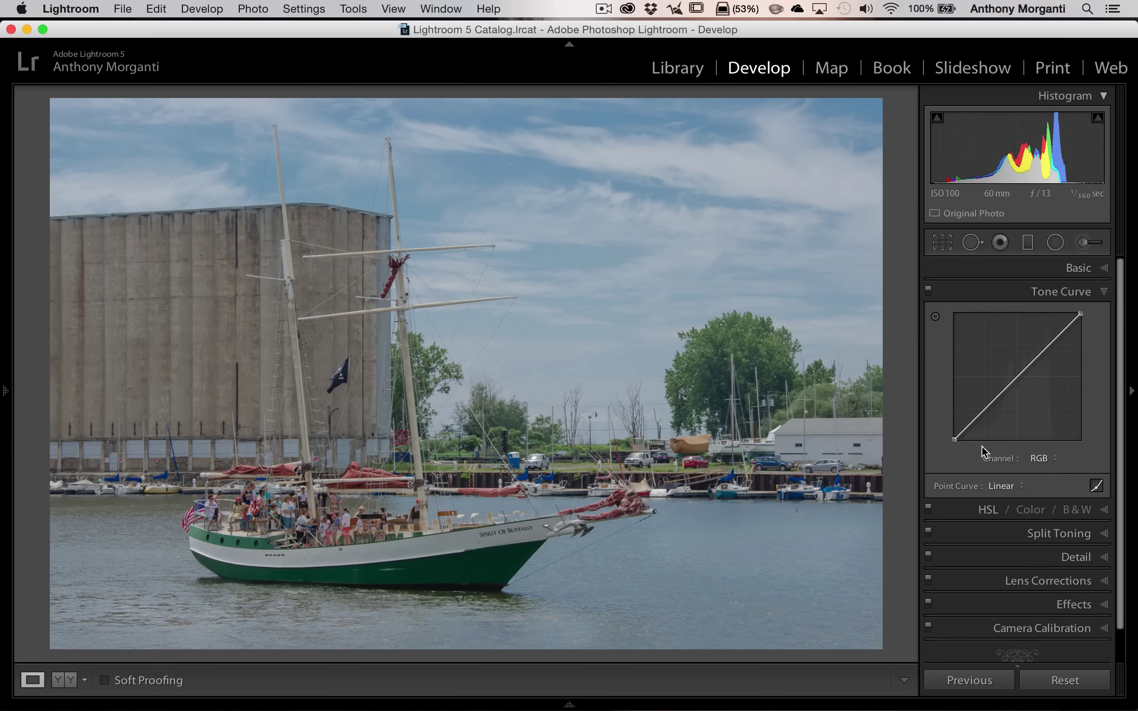
click(1095, 486)
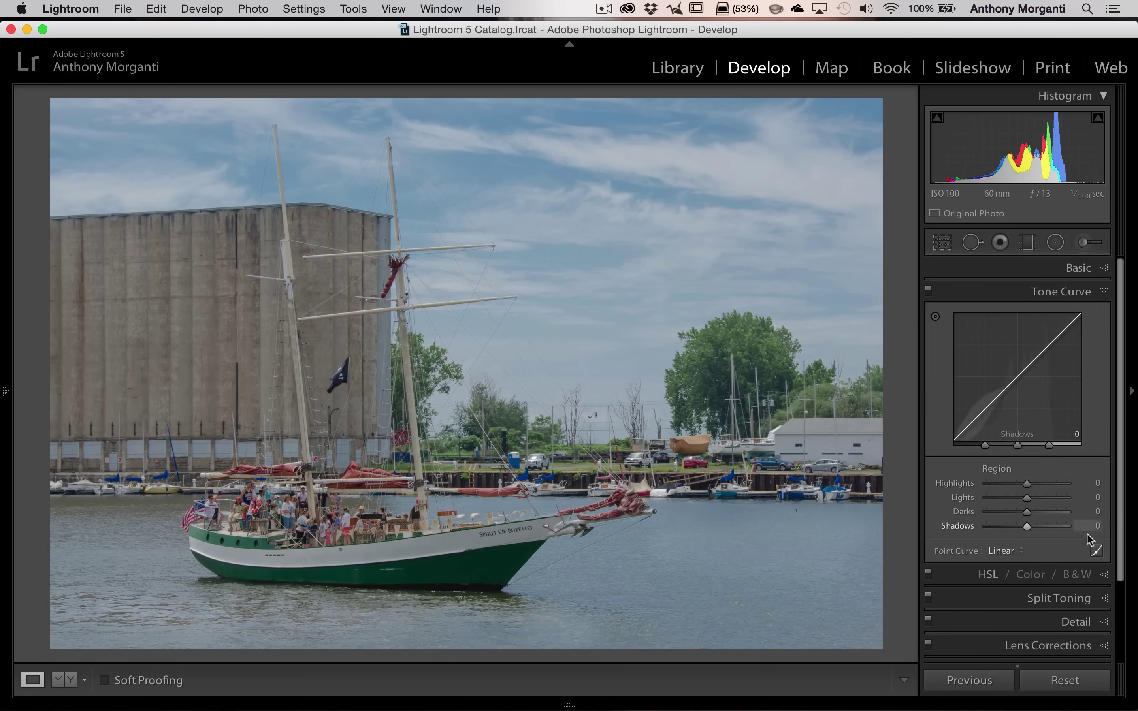
click(1097, 550)
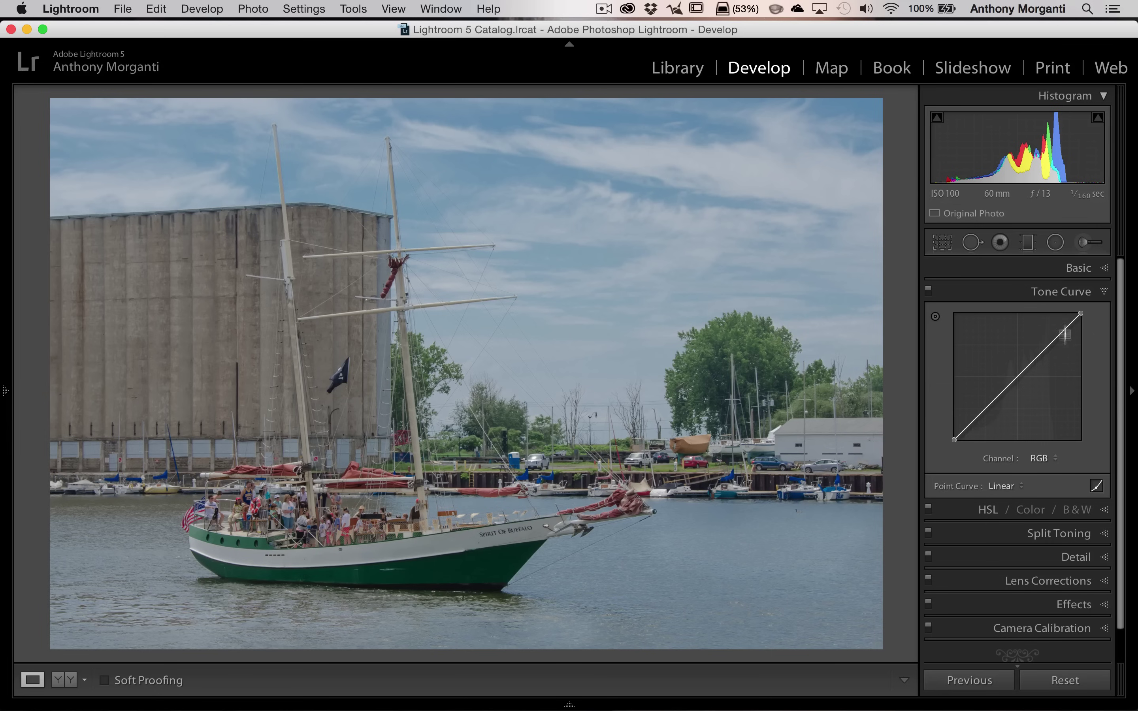
click(1038, 459)
click(1037, 468)
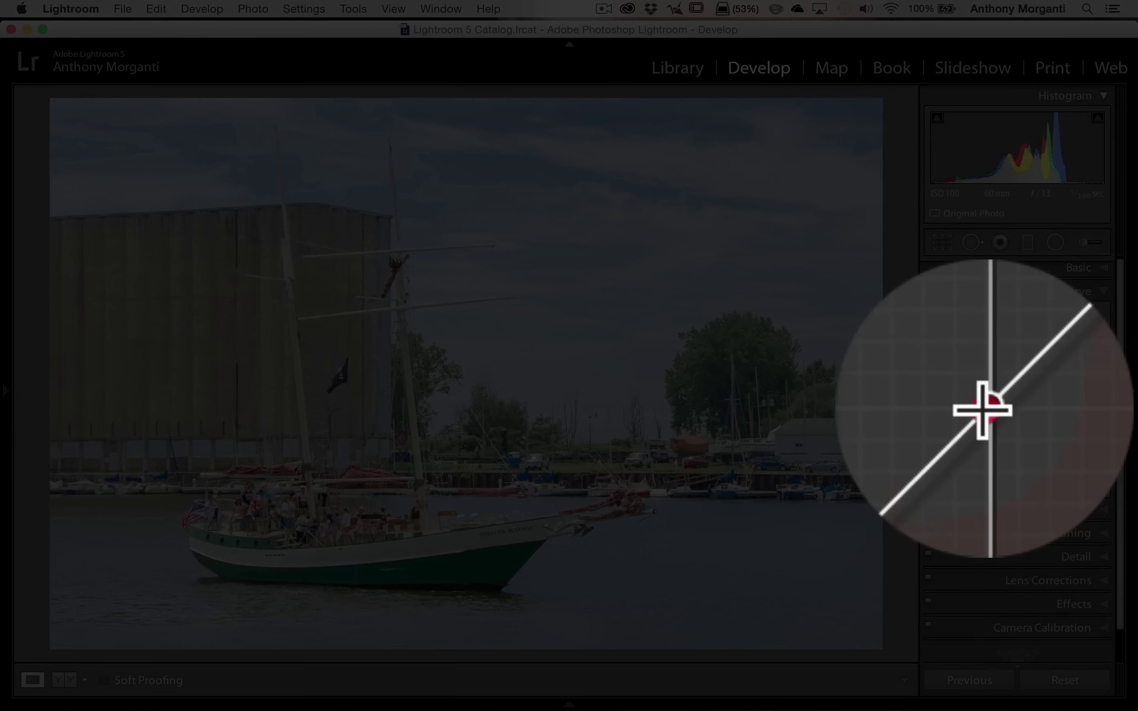
click(984, 408)
drag(984, 408, 984, 400)
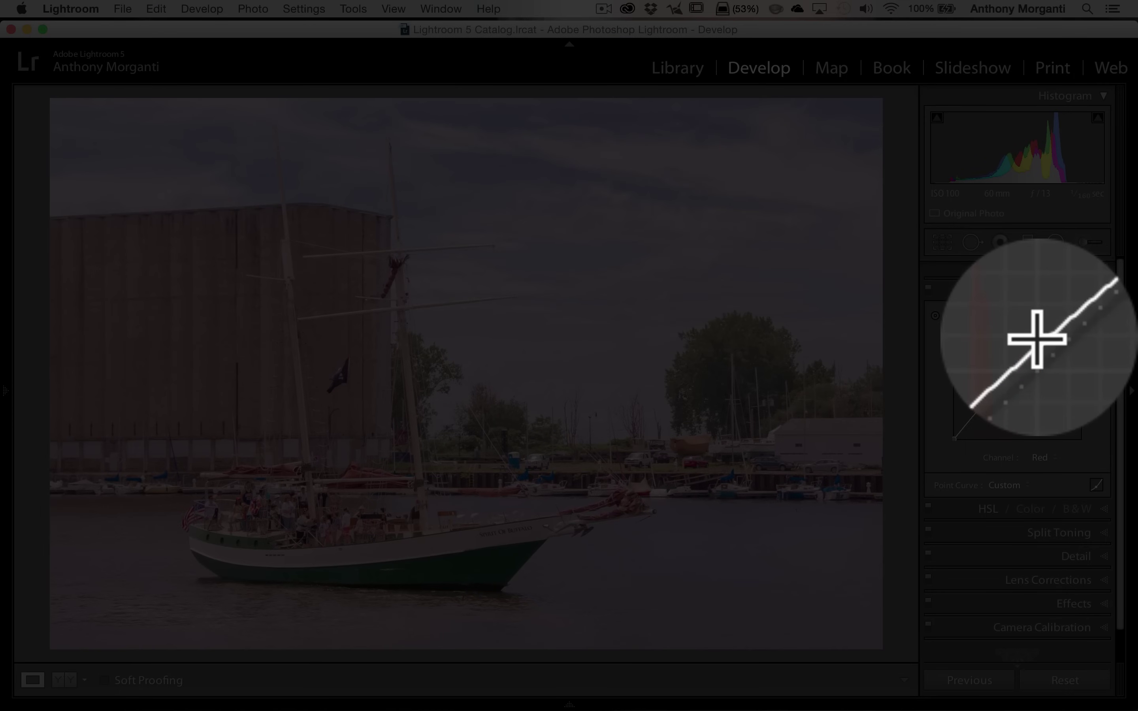
drag(1036, 339, 1048, 351)
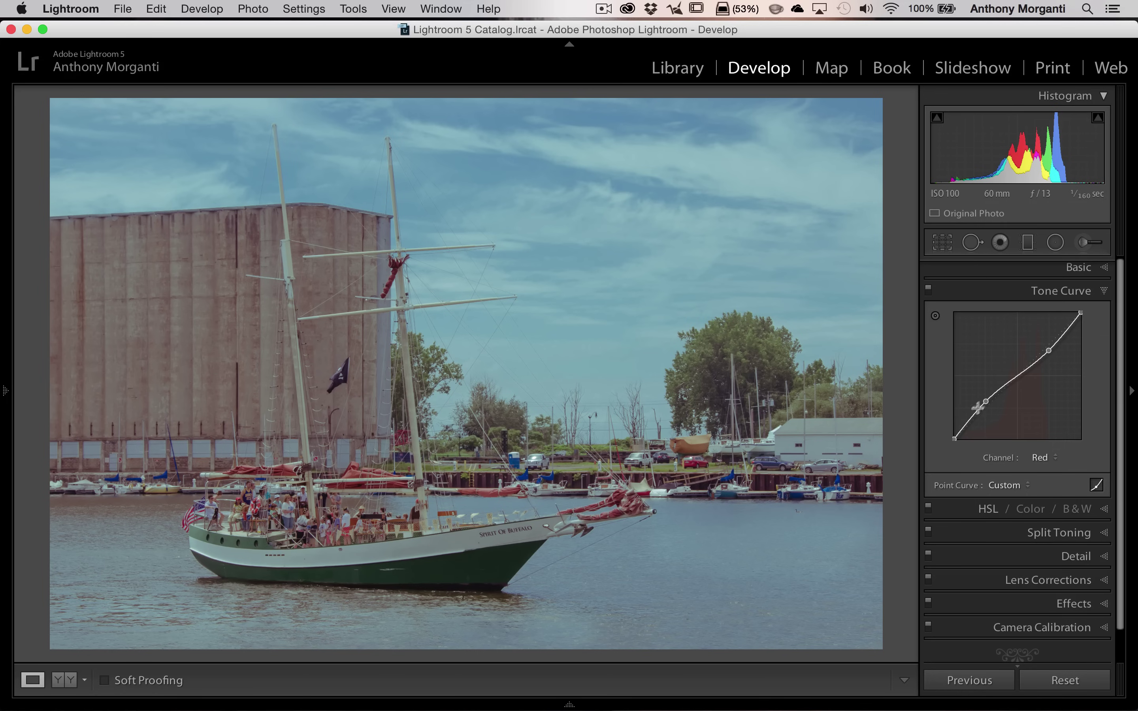
Shape the green channel's point curve into a slight S by lowering the shadow quarter and raising the highlight quarter
click(1041, 464)
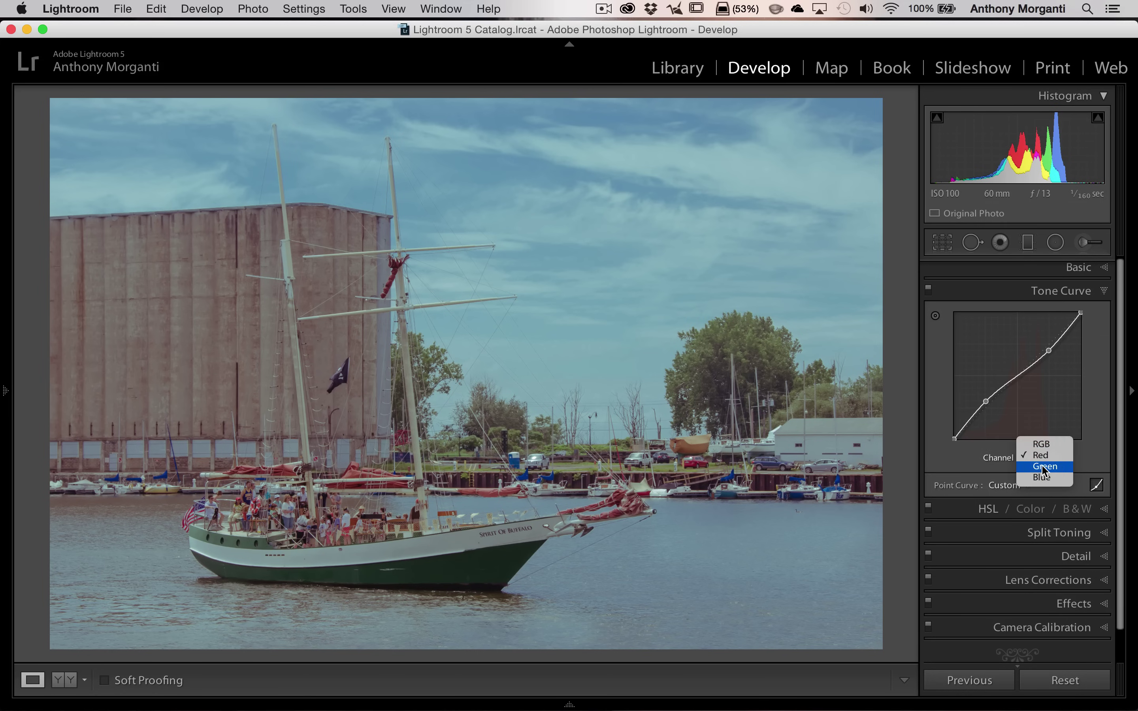
click(1041, 465)
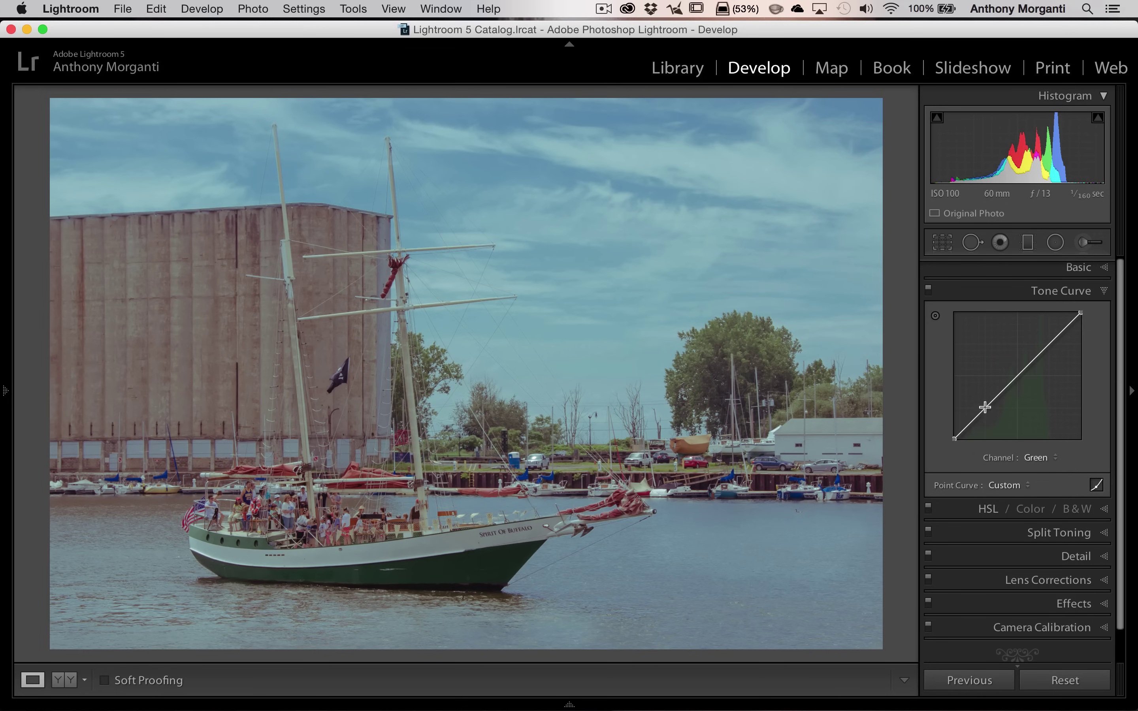
drag(985, 409, 985, 413)
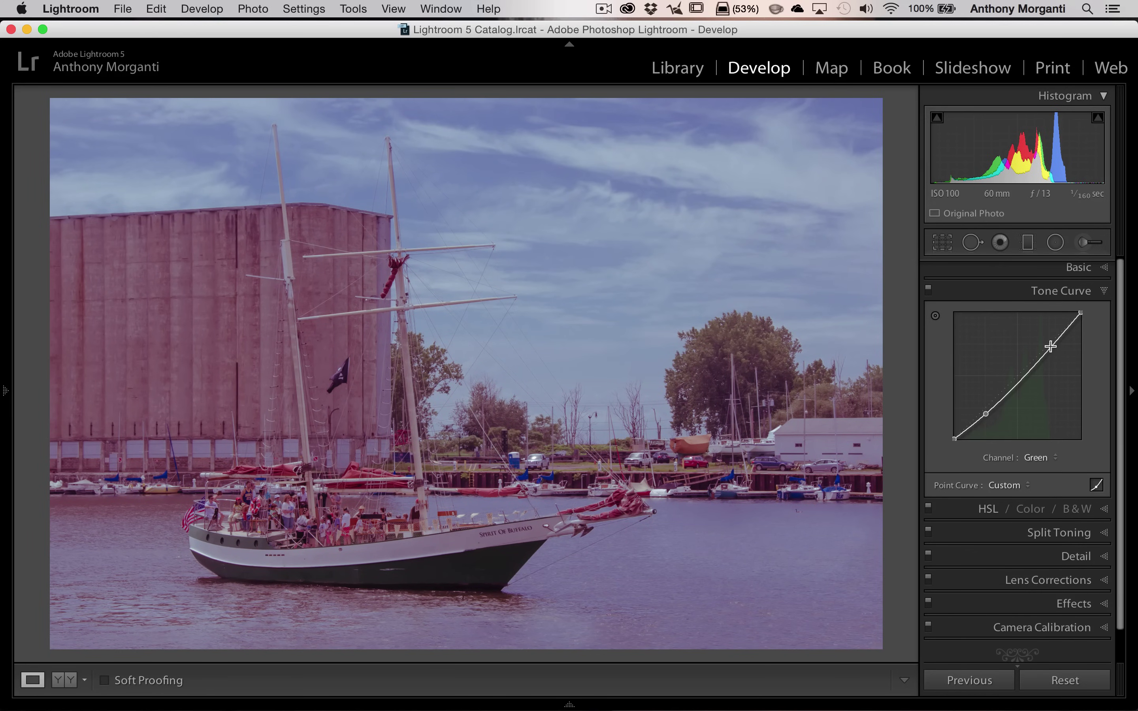
drag(1050, 346, 1050, 339)
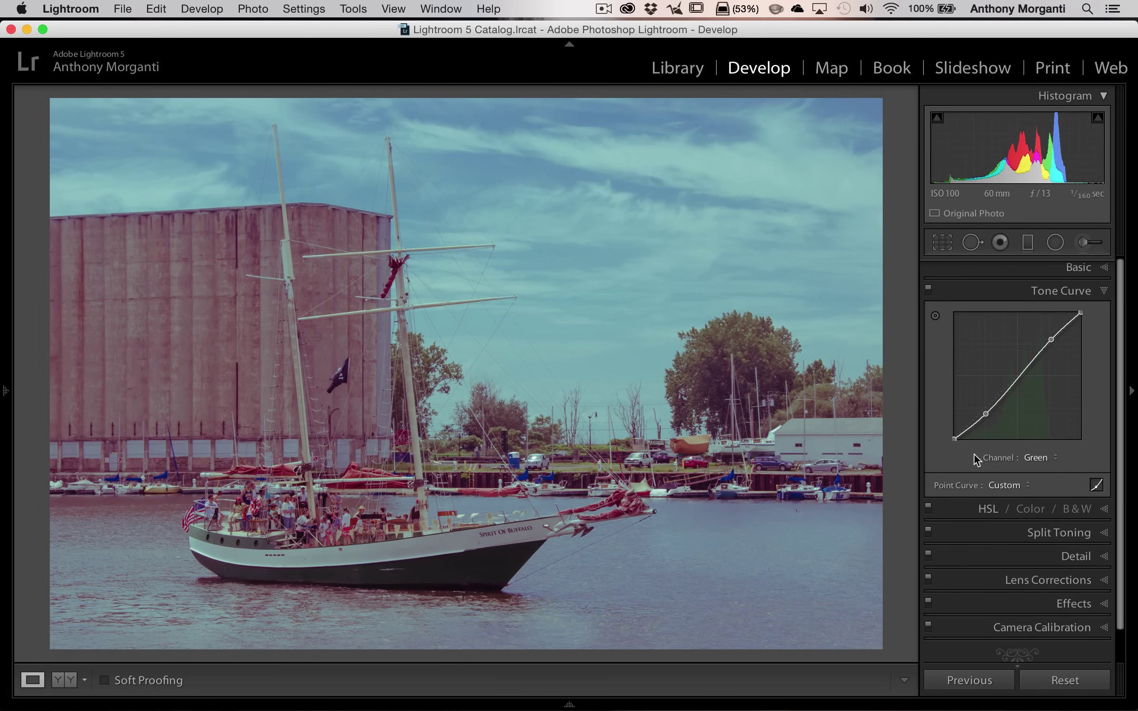
Adjust the blue channel's point curve by raising the shadow quarter and lowering the highlights
click(1056, 460)
click(1053, 466)
click(1040, 464)
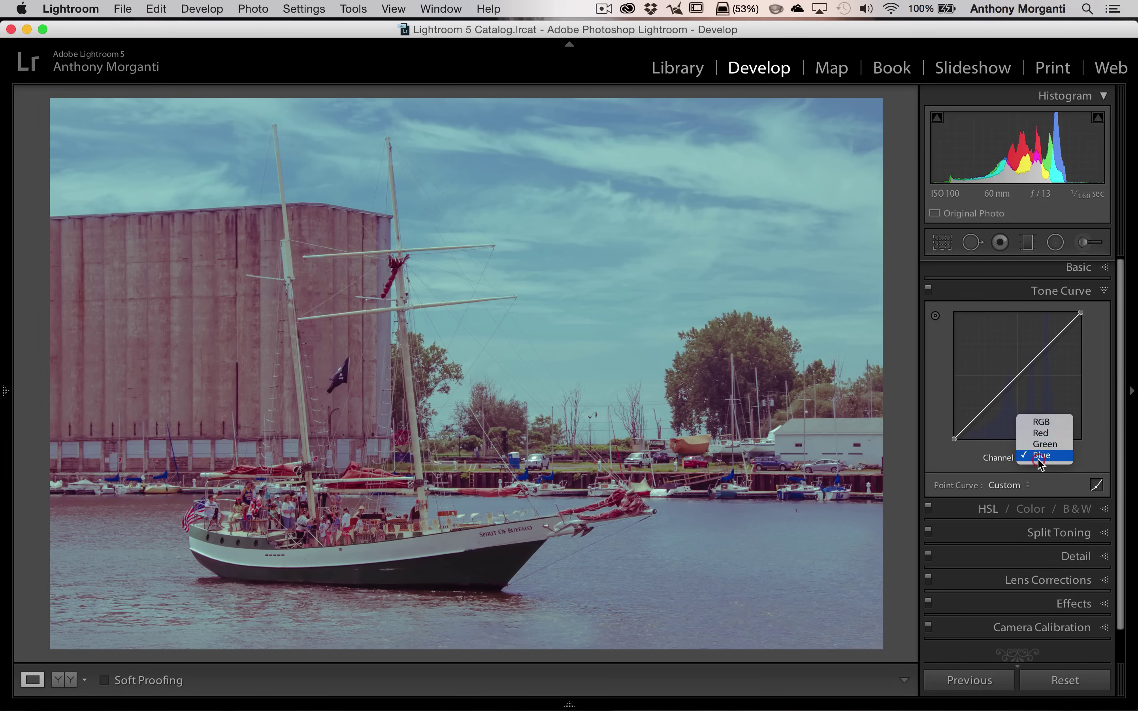
click(1041, 461)
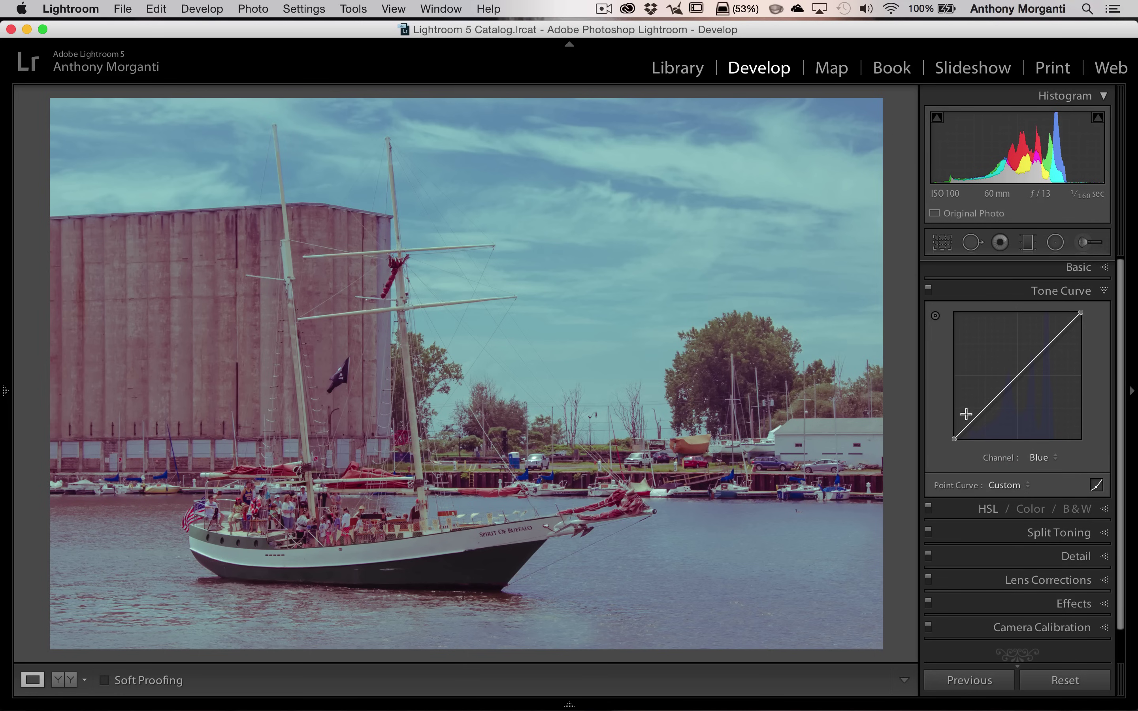
drag(984, 409, 986, 401)
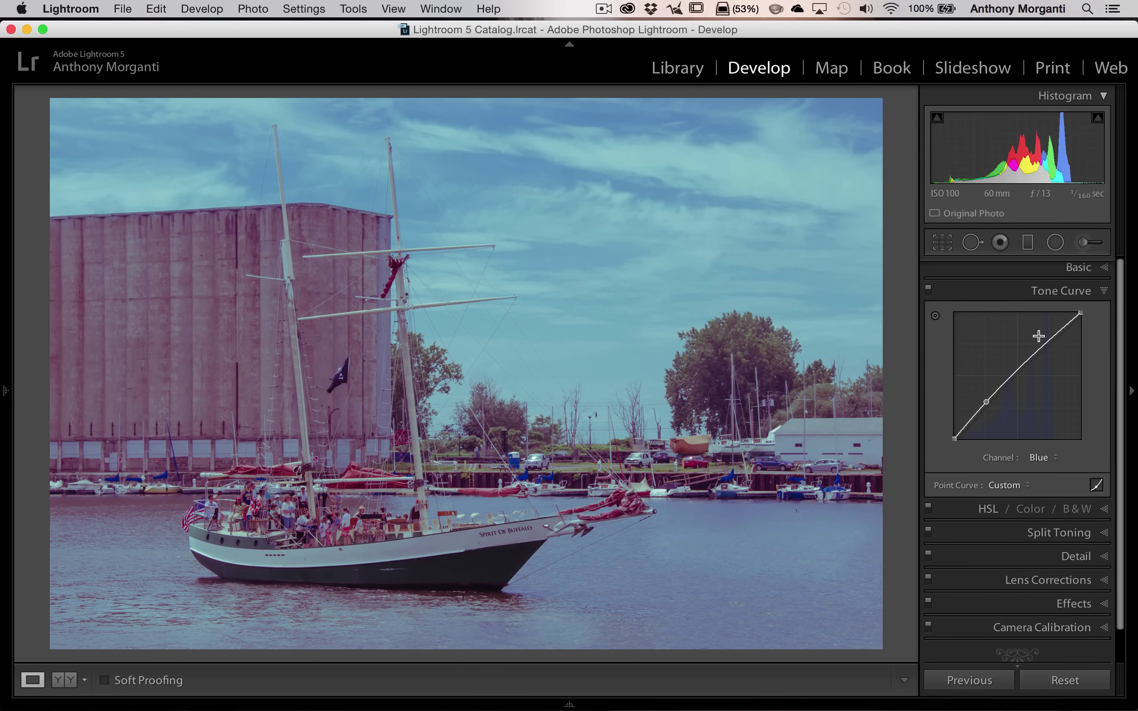
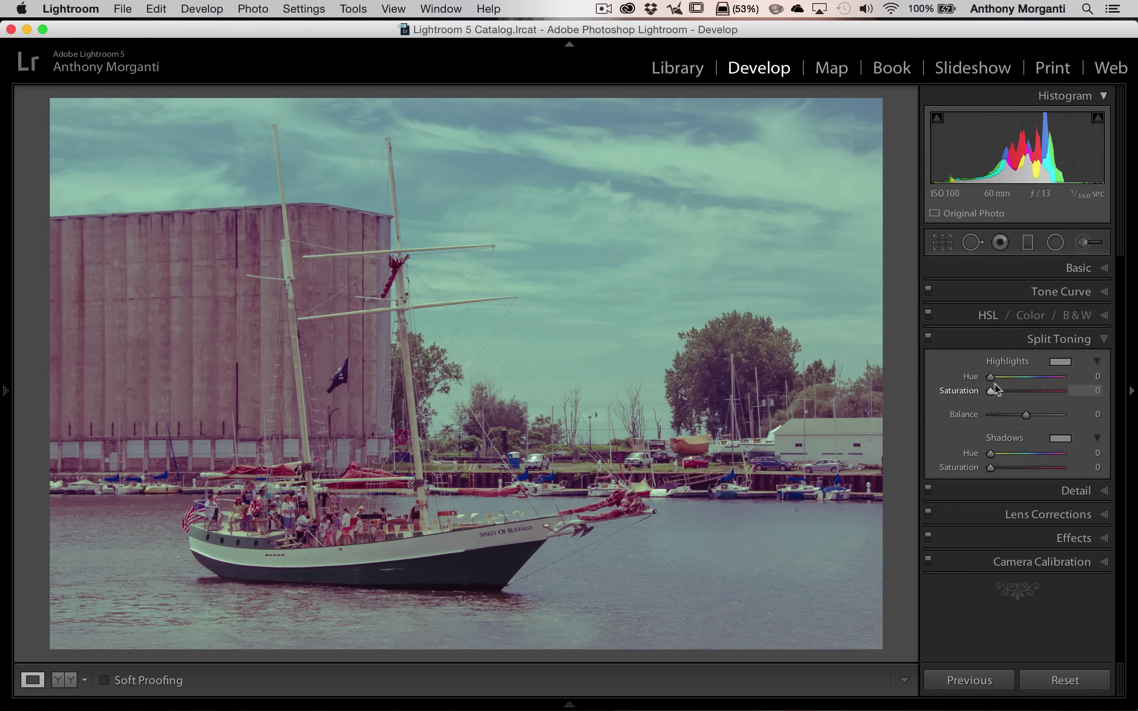
Split-tone the photo with highlights at hue 50 and saturation 100, shadows at hue 220 and saturation 100, and balance +19
drag(992, 377, 1083, 393)
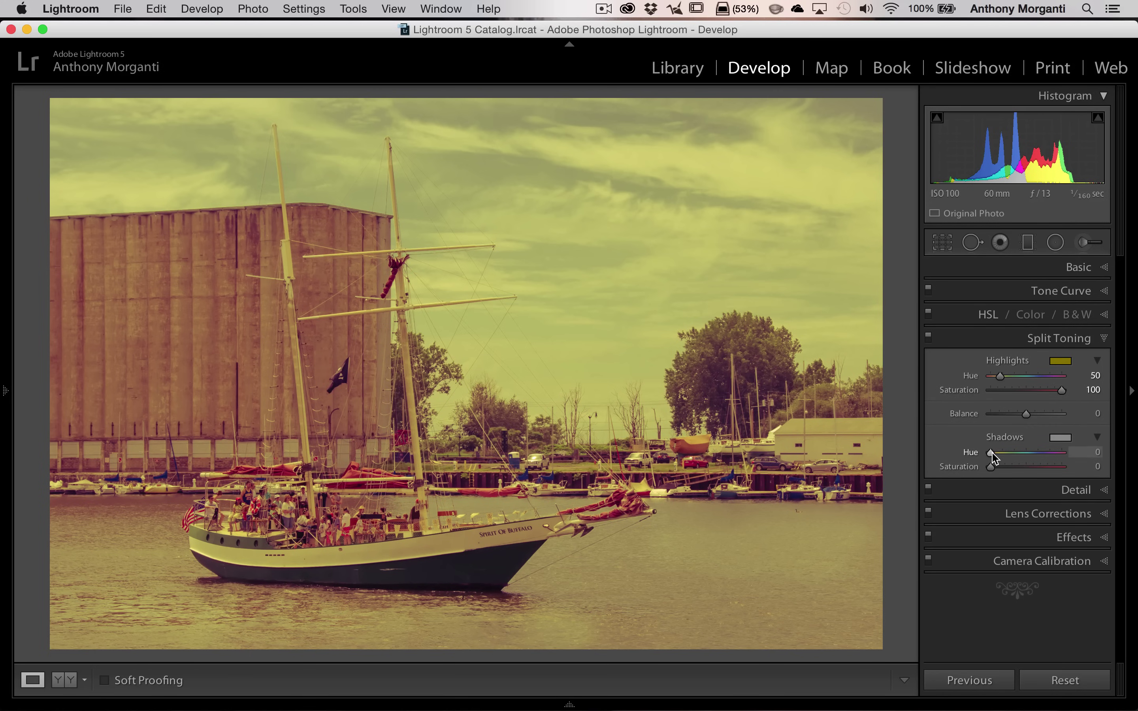
drag(991, 453, 1066, 469)
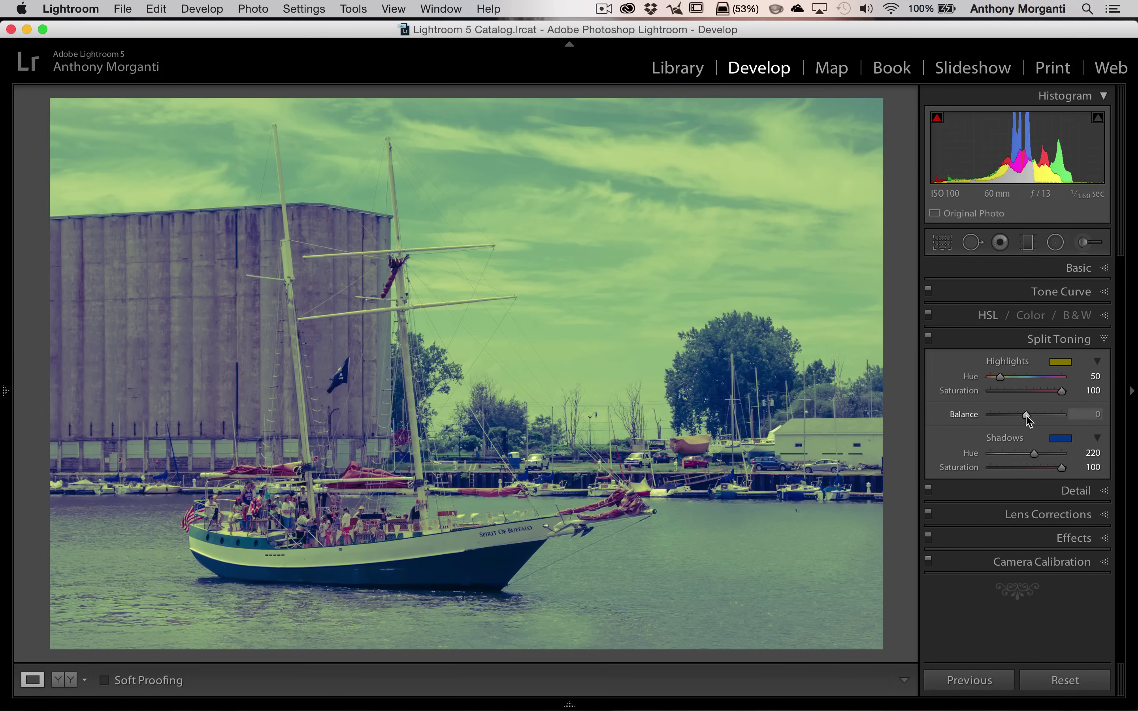
drag(1026, 414, 980, 417)
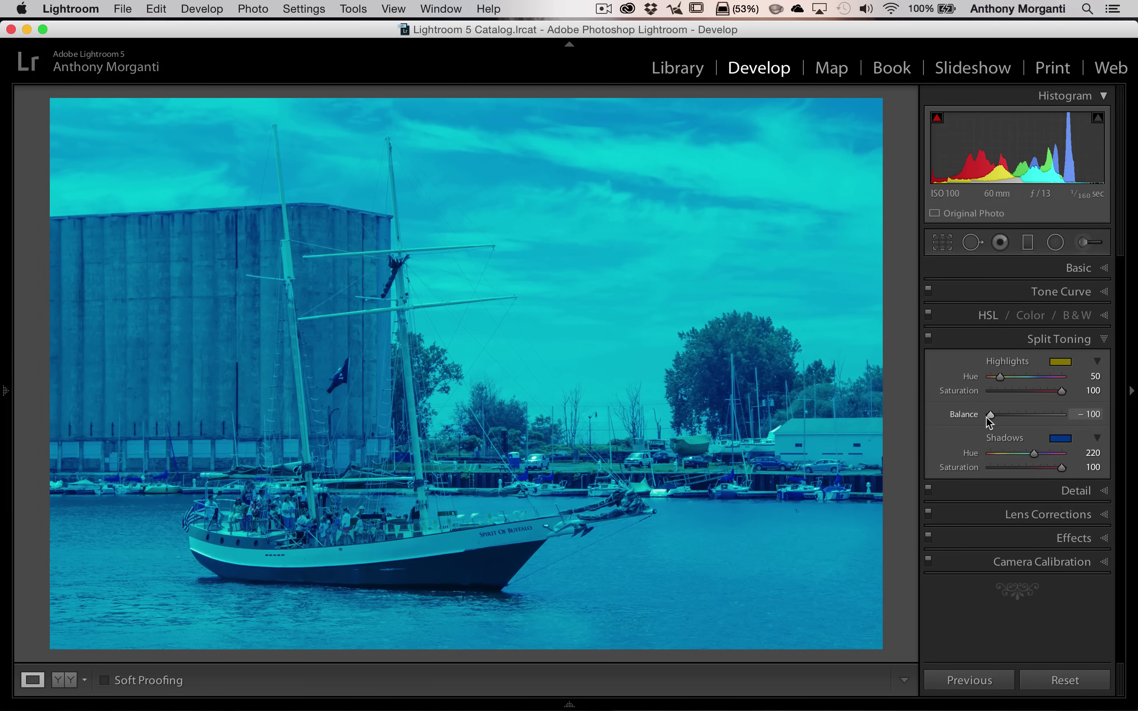
drag(987, 417, 1031, 414)
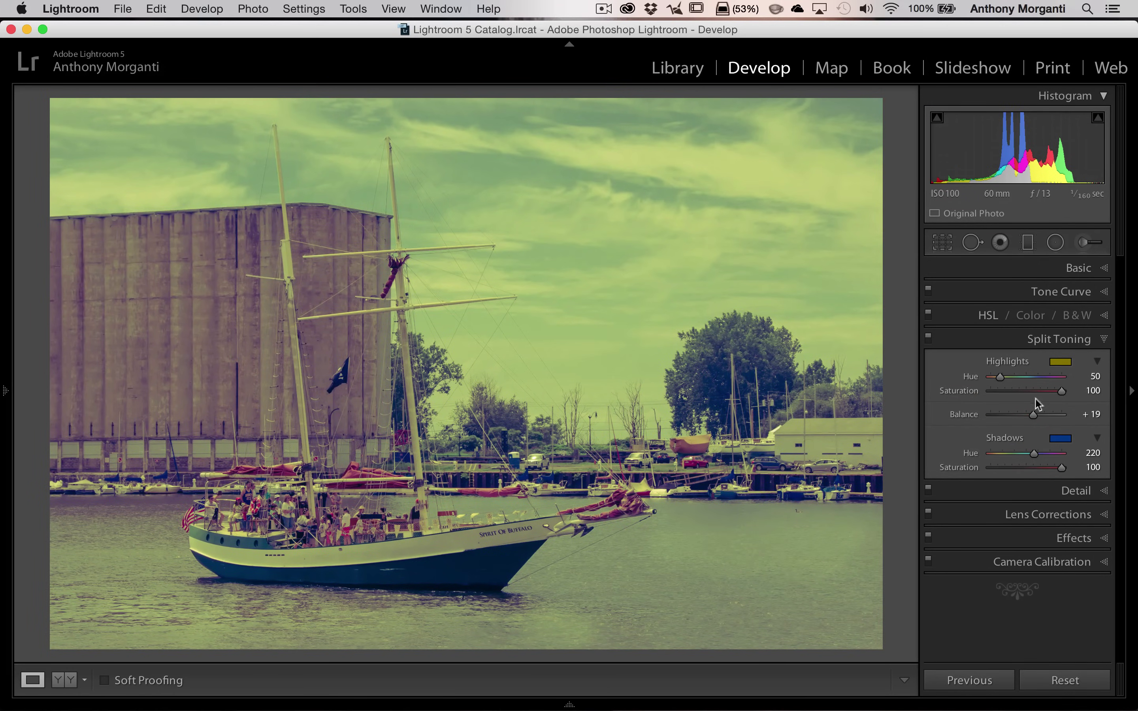
drag(1033, 414, 1033, 414)
click(1065, 341)
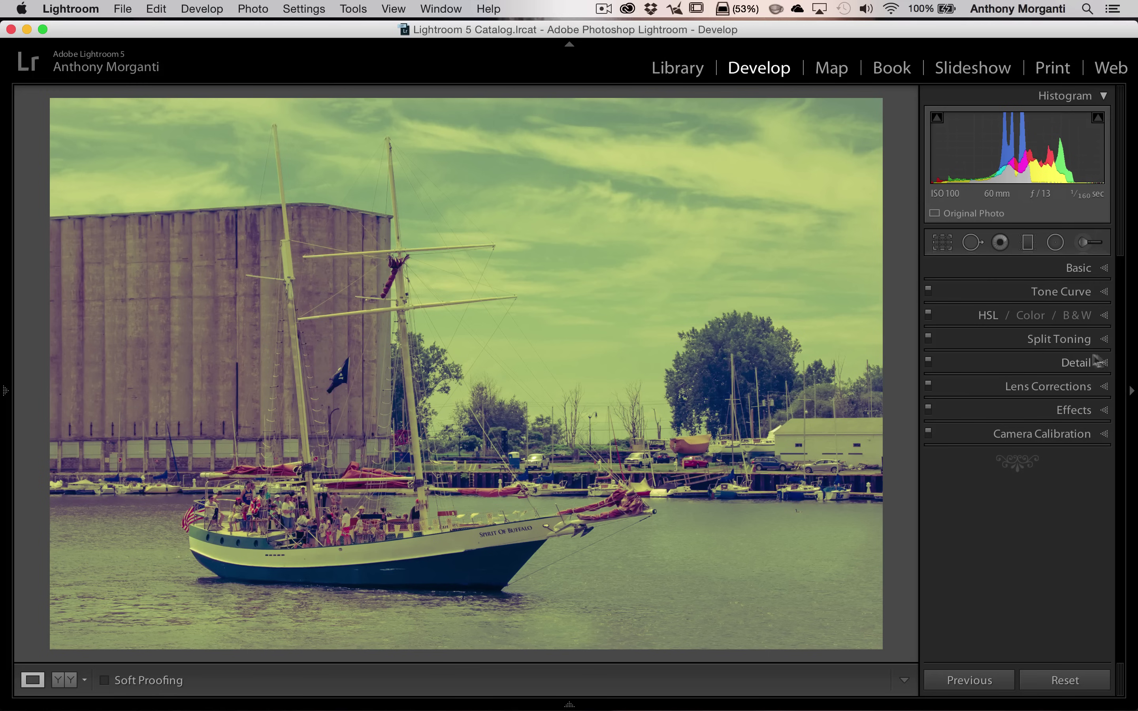
Enable lens profile corrections for the photo
click(1078, 363)
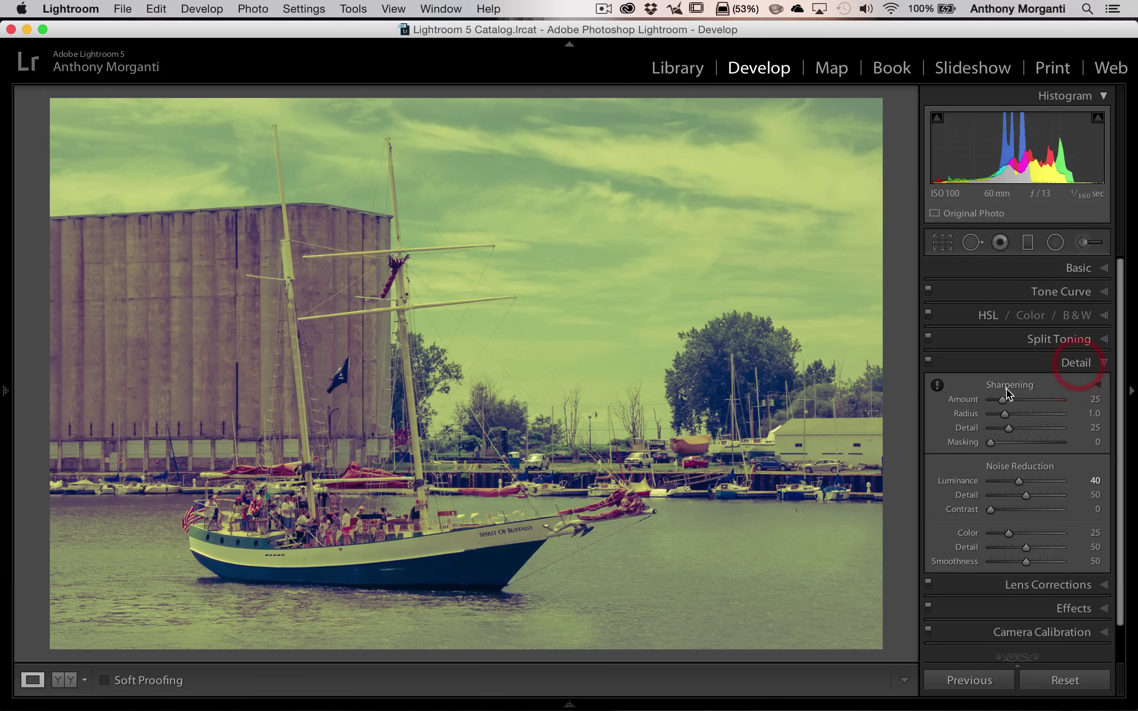
click(1079, 363)
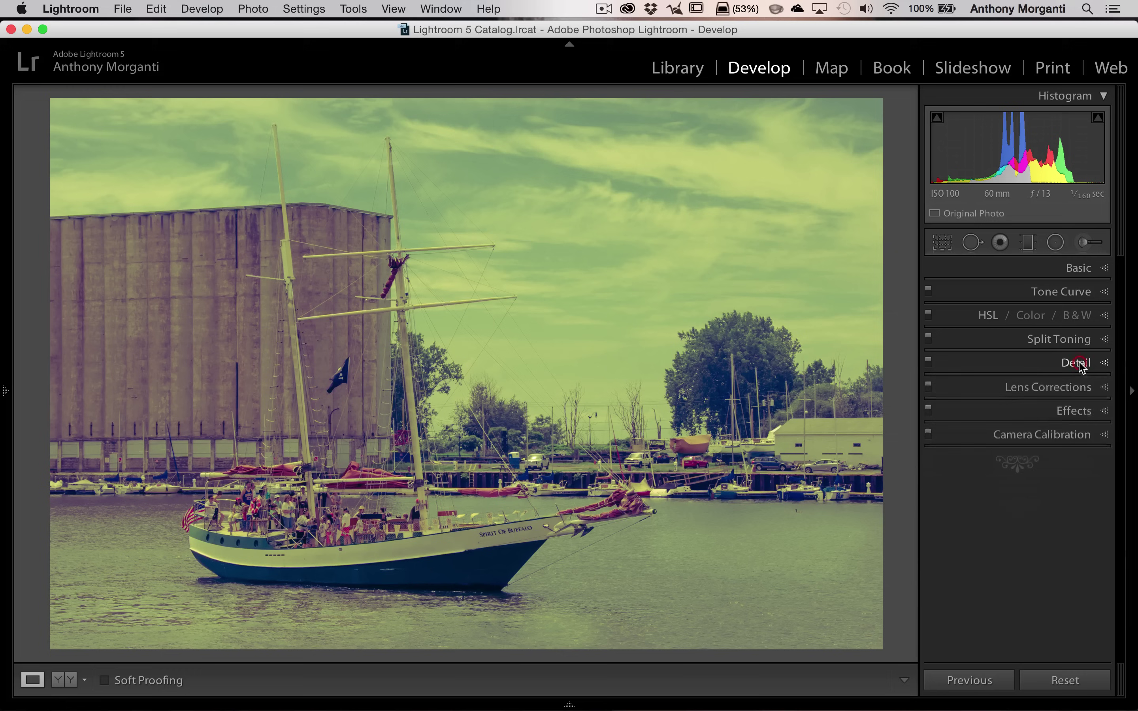
click(1076, 388)
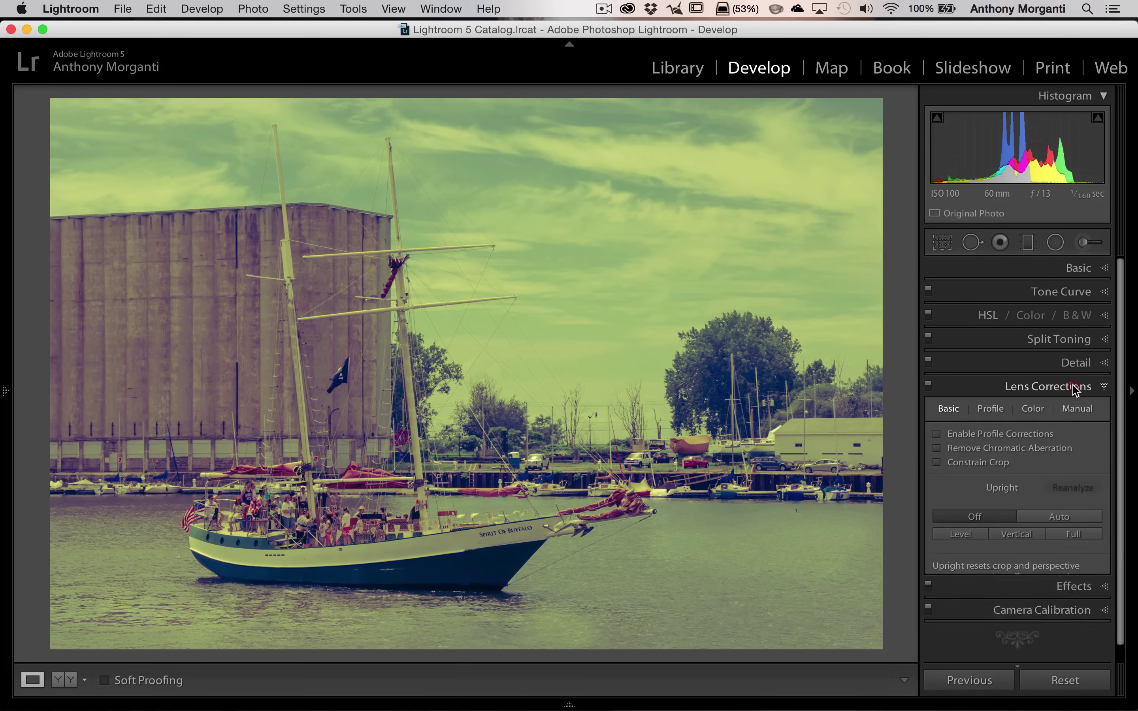
click(937, 433)
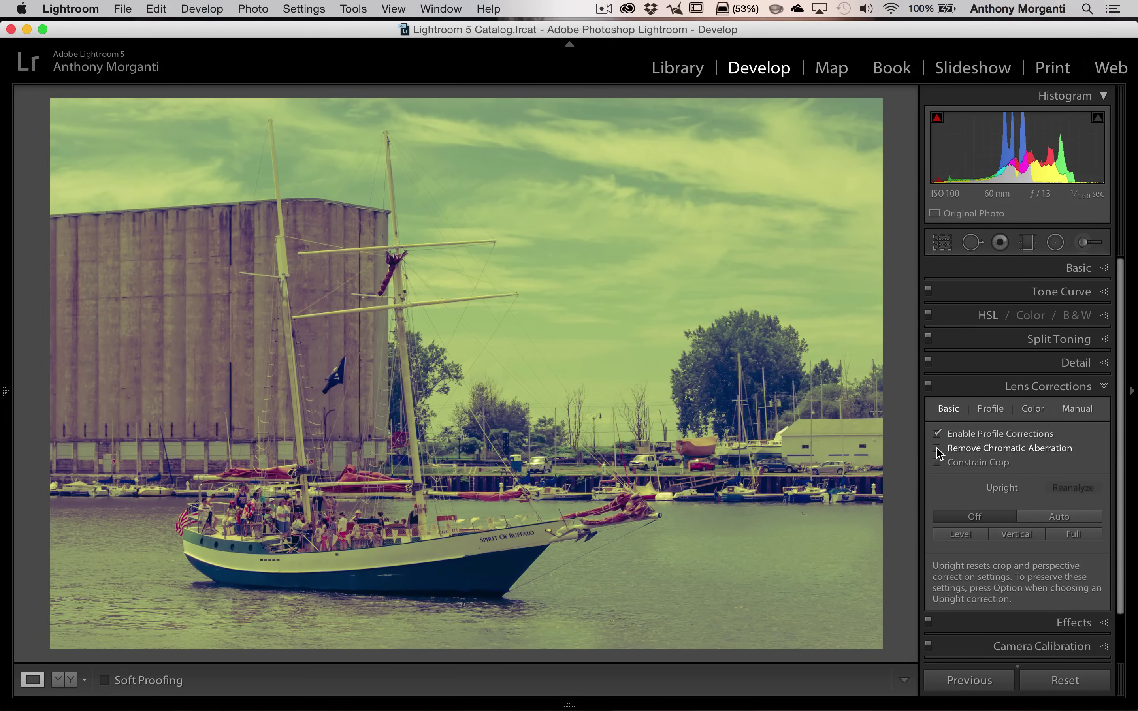
click(1048, 387)
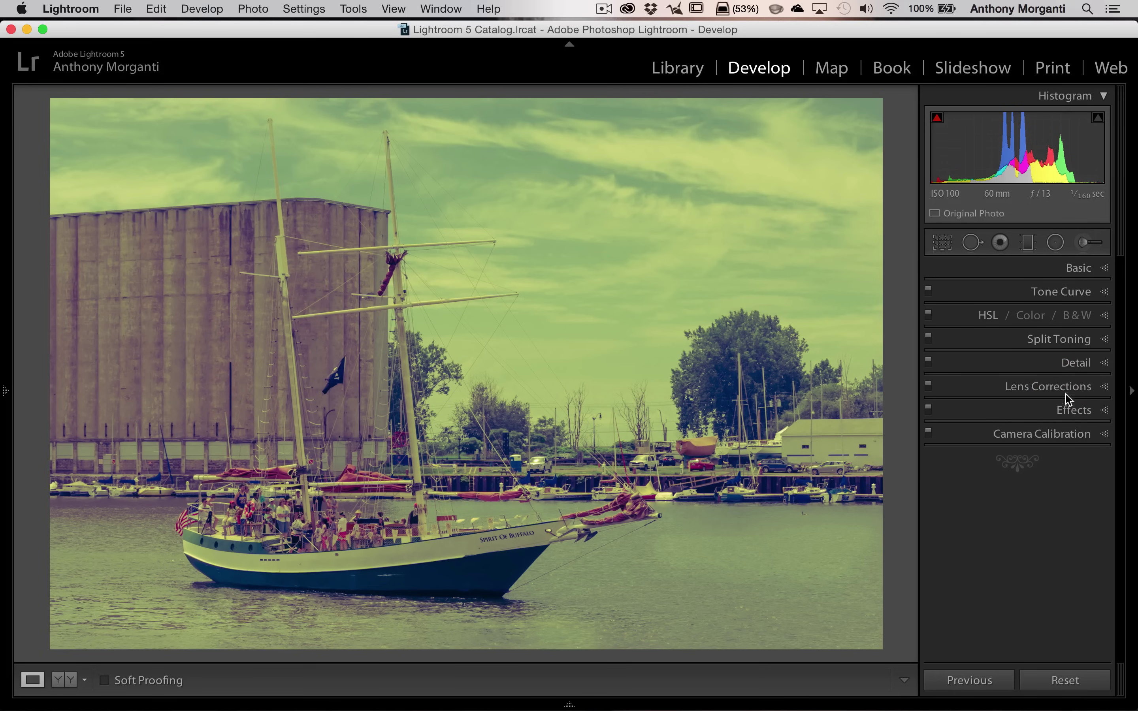
Add a Highlight Priority post-crop vignette with amount −100, midpoint 0 and roundness −100
click(1073, 410)
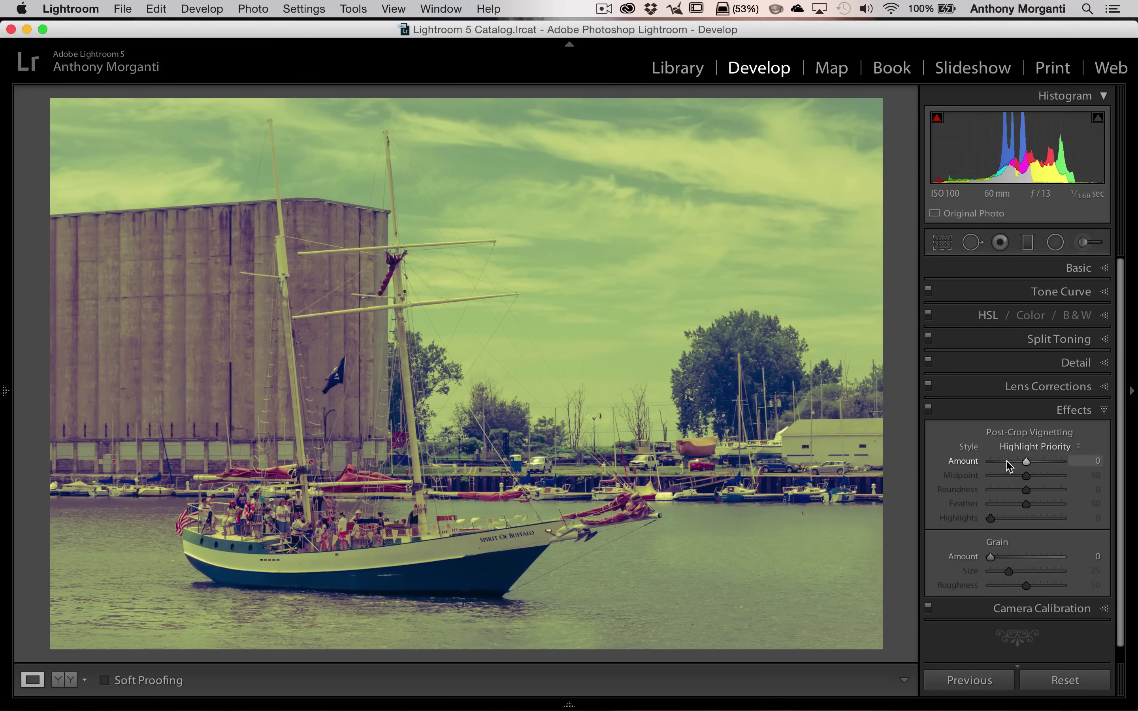
drag(1026, 463, 960, 477)
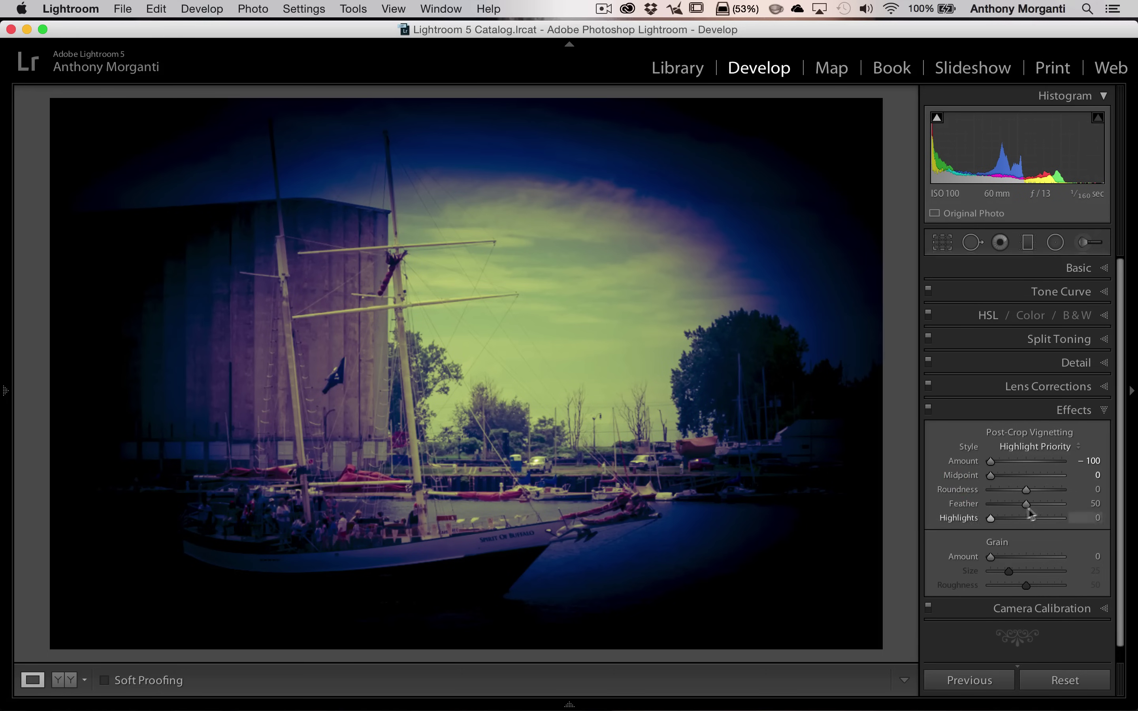
drag(1027, 490, 963, 492)
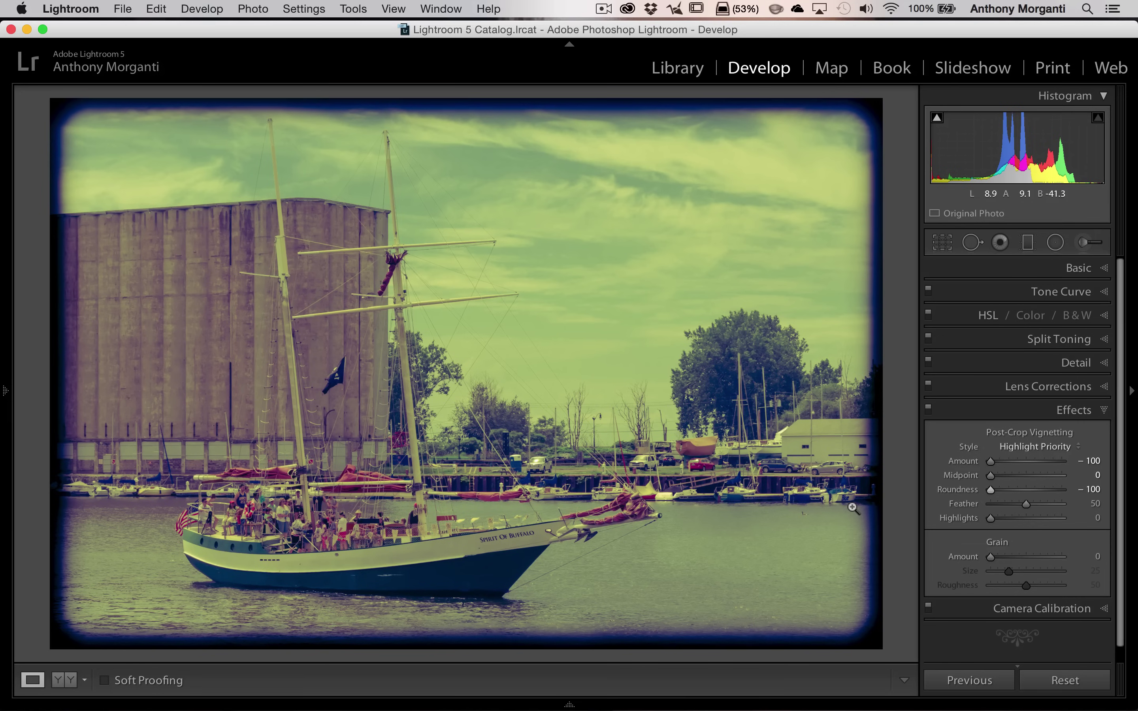
click(1074, 409)
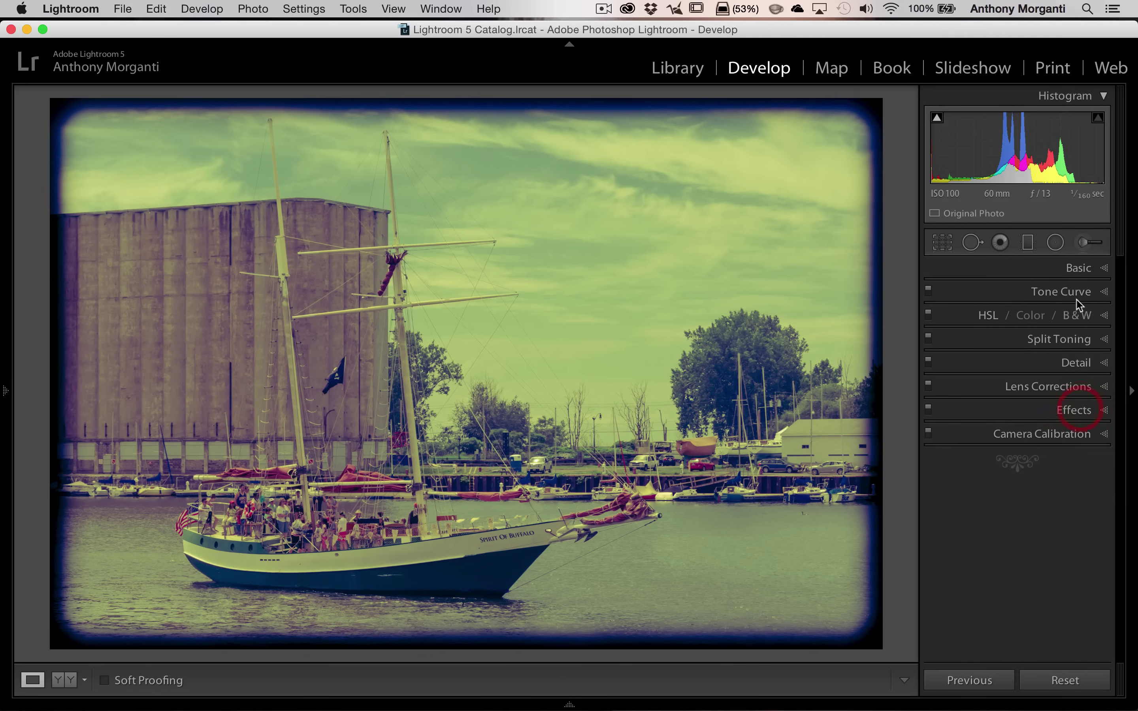
click(1071, 337)
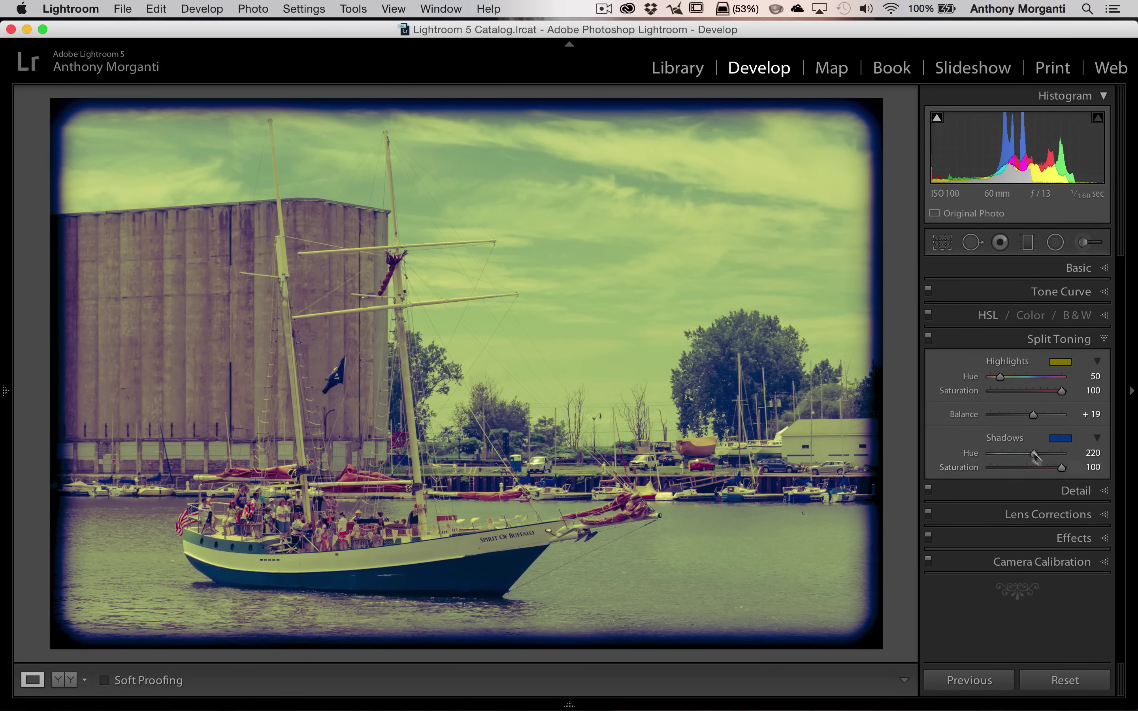
click(1081, 338)
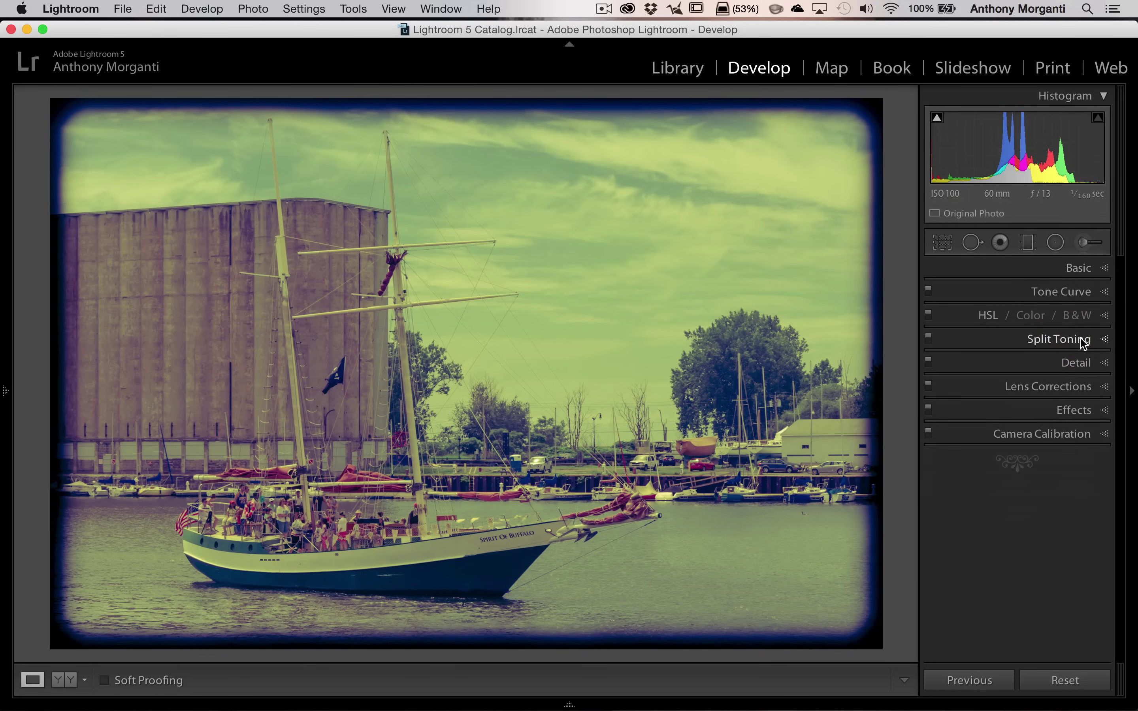